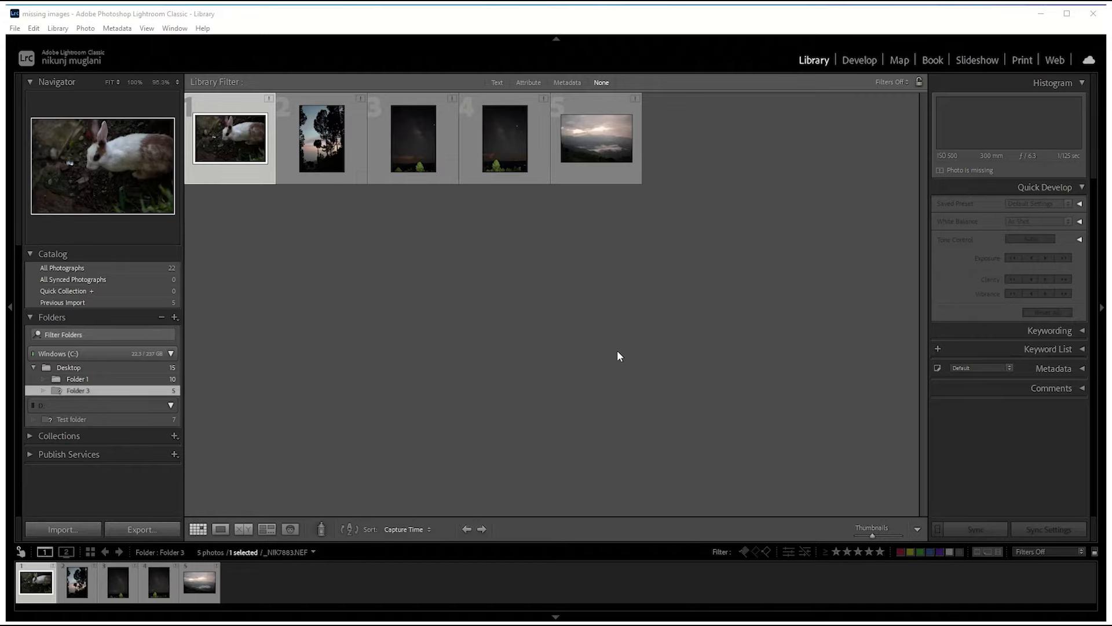
Show Folder 3's five photos and inspect the rabbit photo's missing-file warning.
click(53, 392)
click(271, 98)
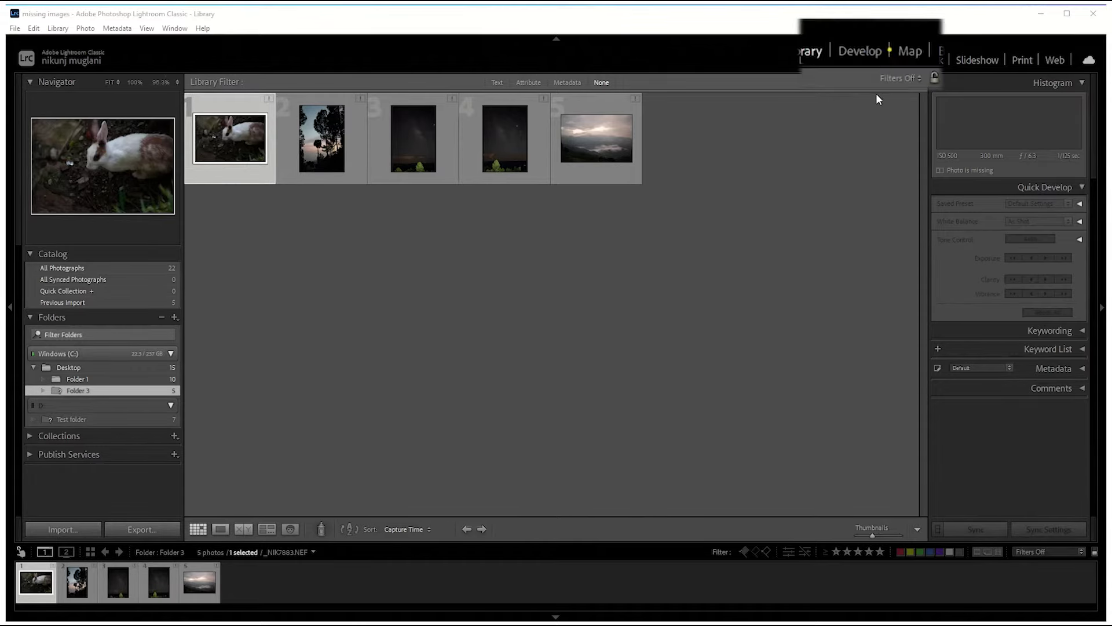
click(868, 61)
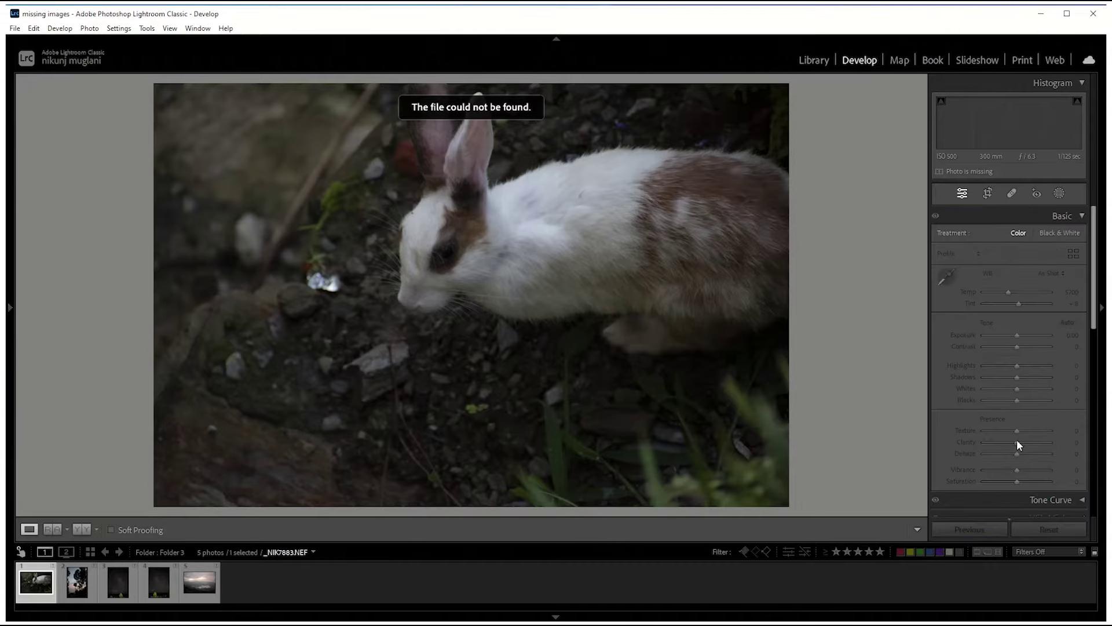
click(812, 62)
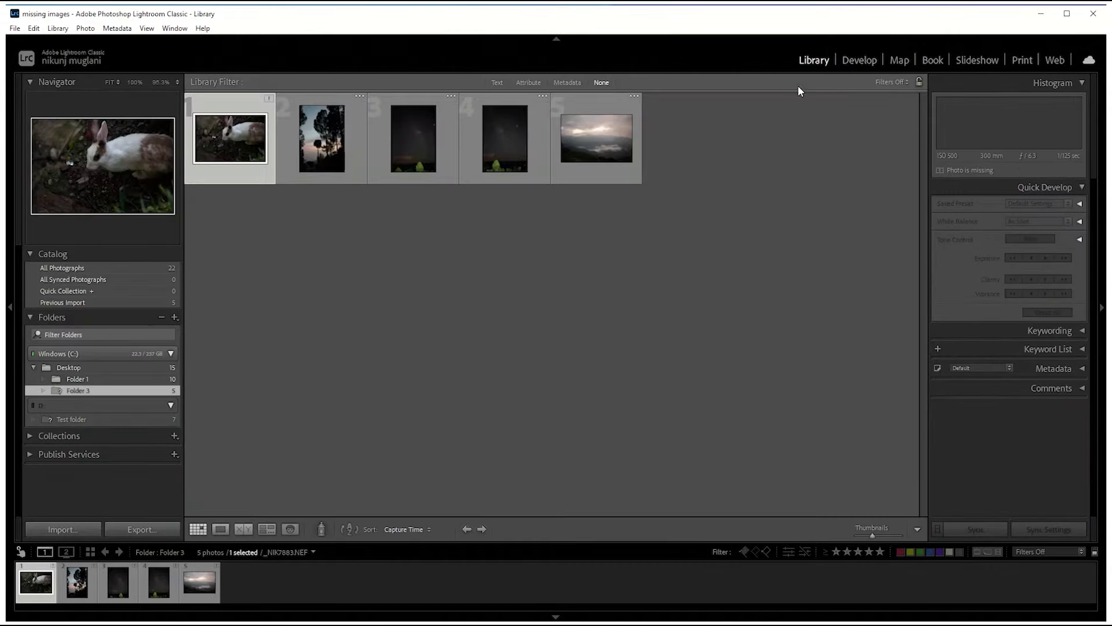
Show Folder 1's ten photos and raise the locate prompt for missing _NIK8939.NEF.
click(144, 380)
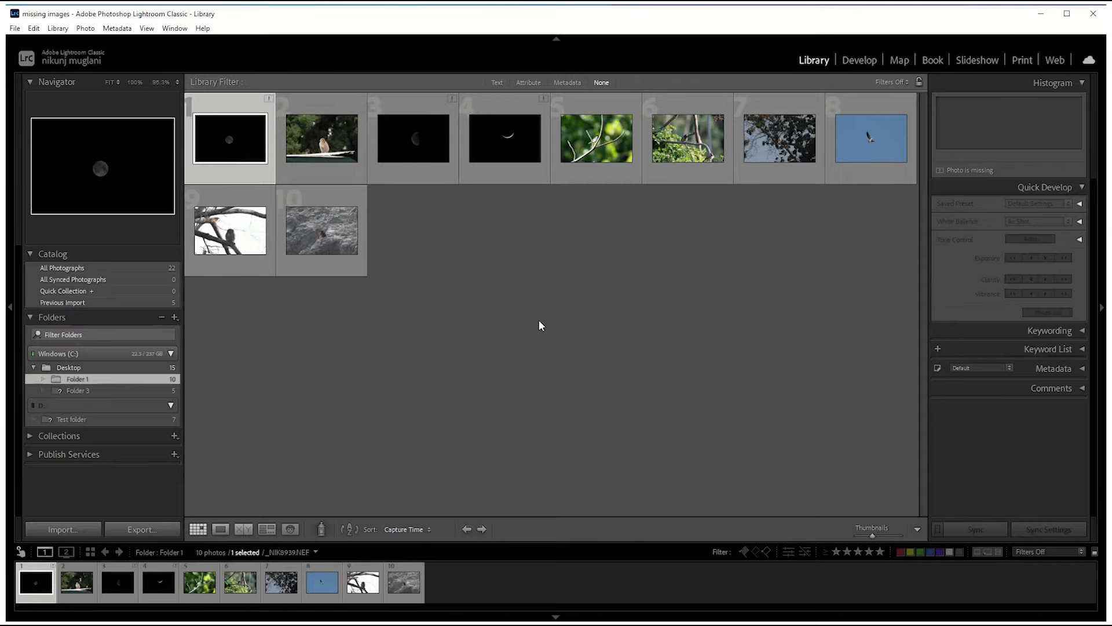
click(270, 99)
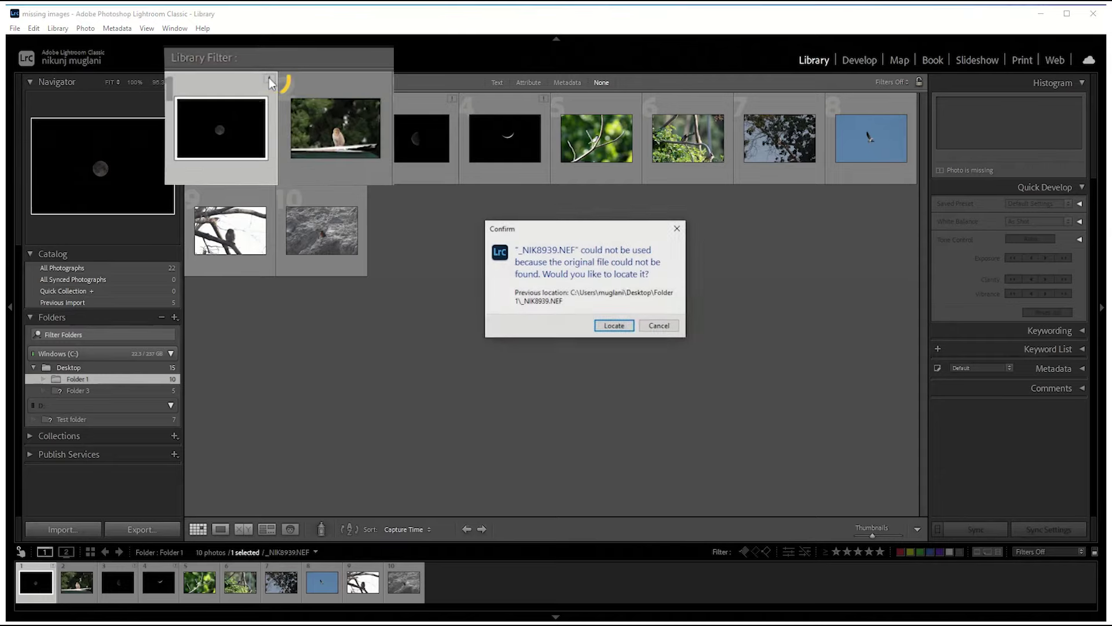
Relink _NIK8939.NEF to Desktop > Moon shots, also finding nearby missing photos.
click(615, 326)
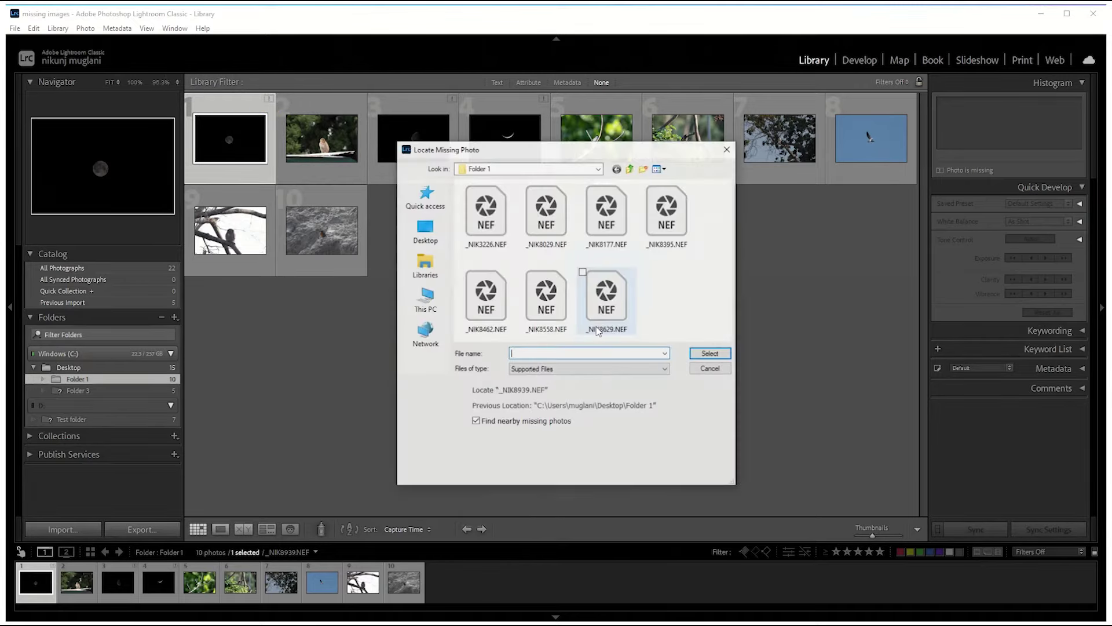
click(443, 235)
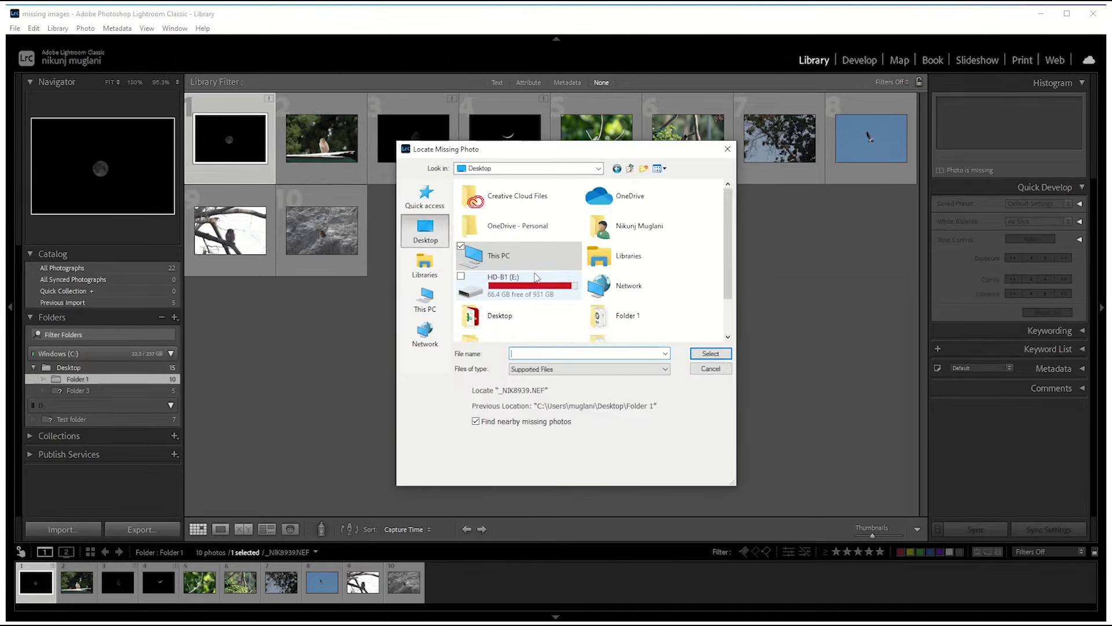
scroll(536, 294, down, 2)
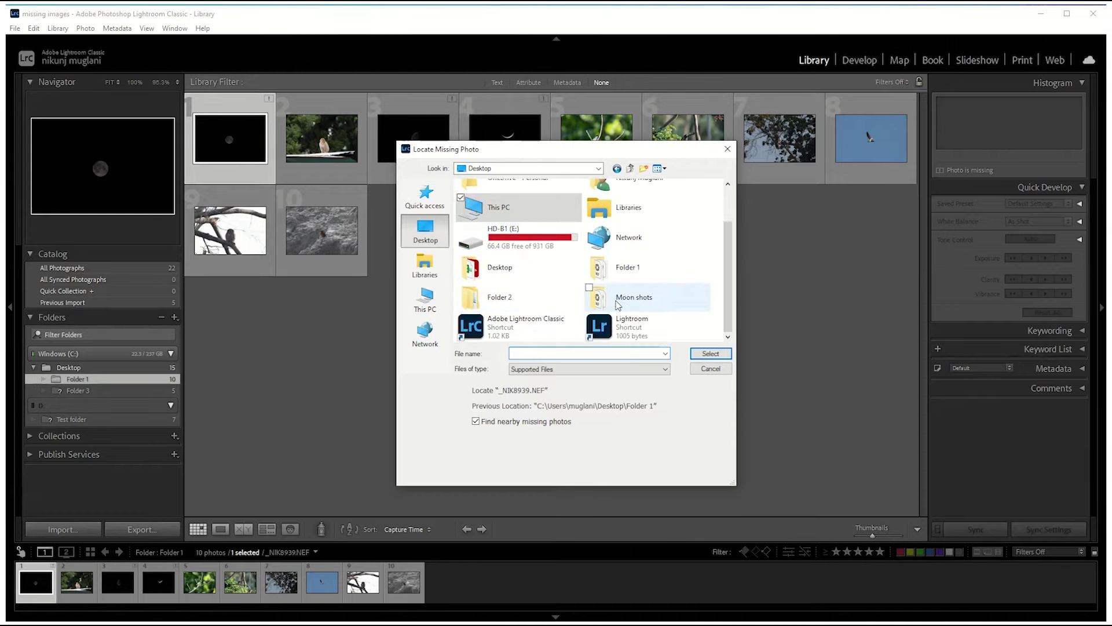
double_click(617, 301)
click(596, 224)
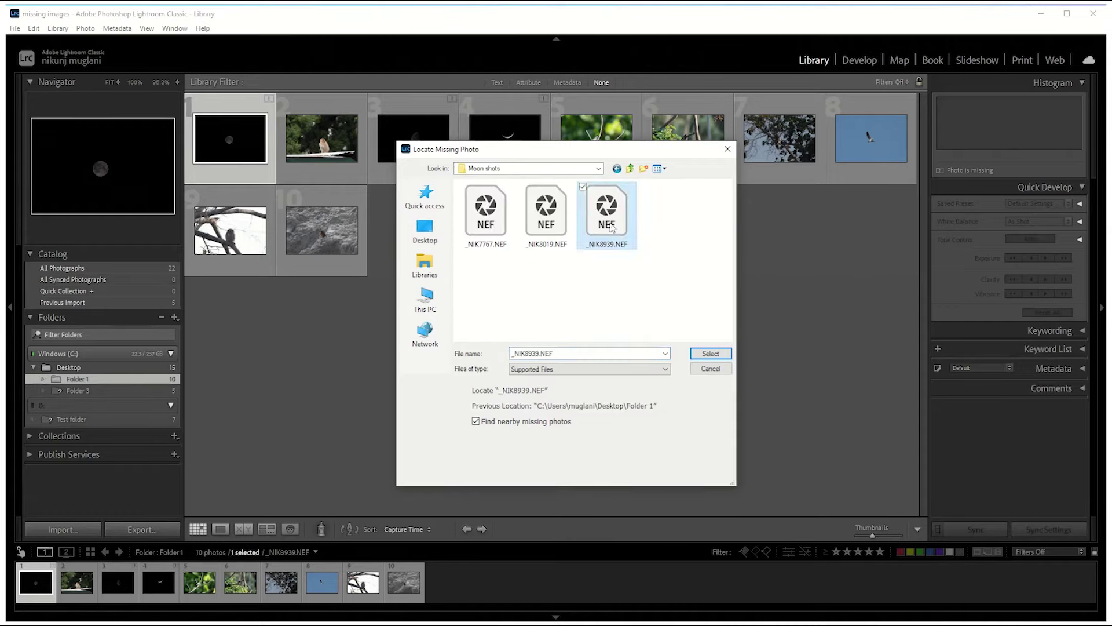
click(708, 349)
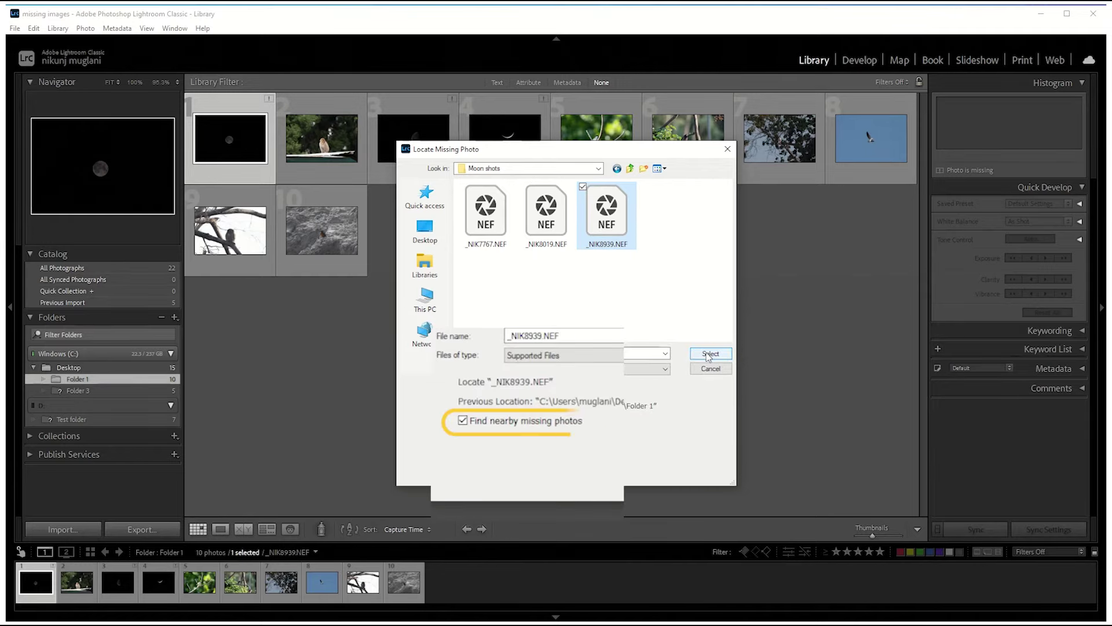
click(709, 354)
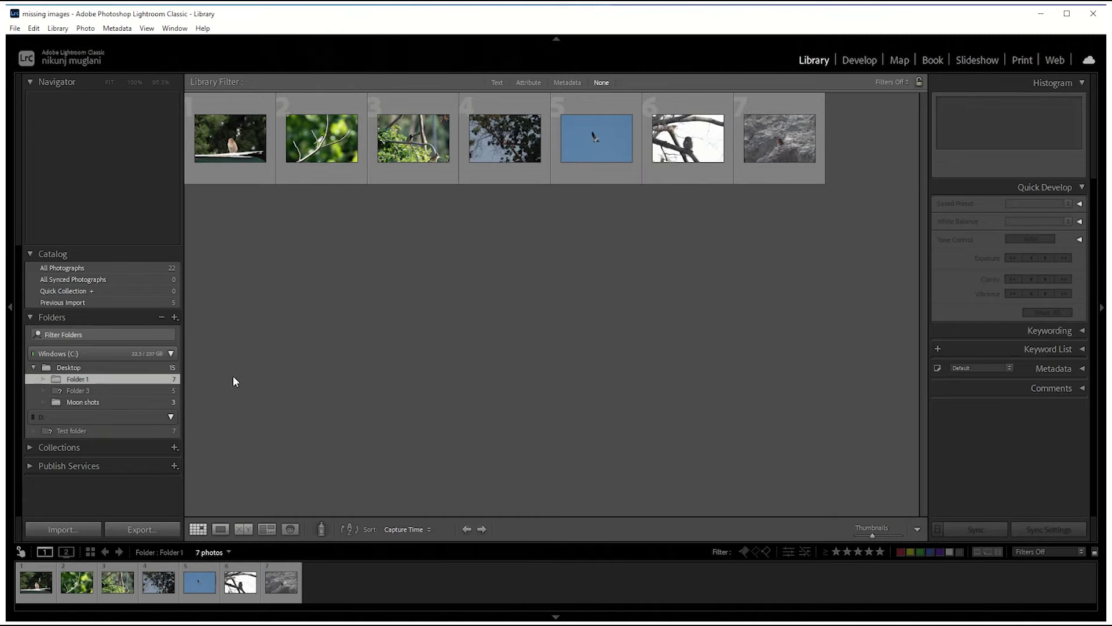
Browse the three Moon shots photos, then view Desktop and Folder 3's five photos.
click(100, 402)
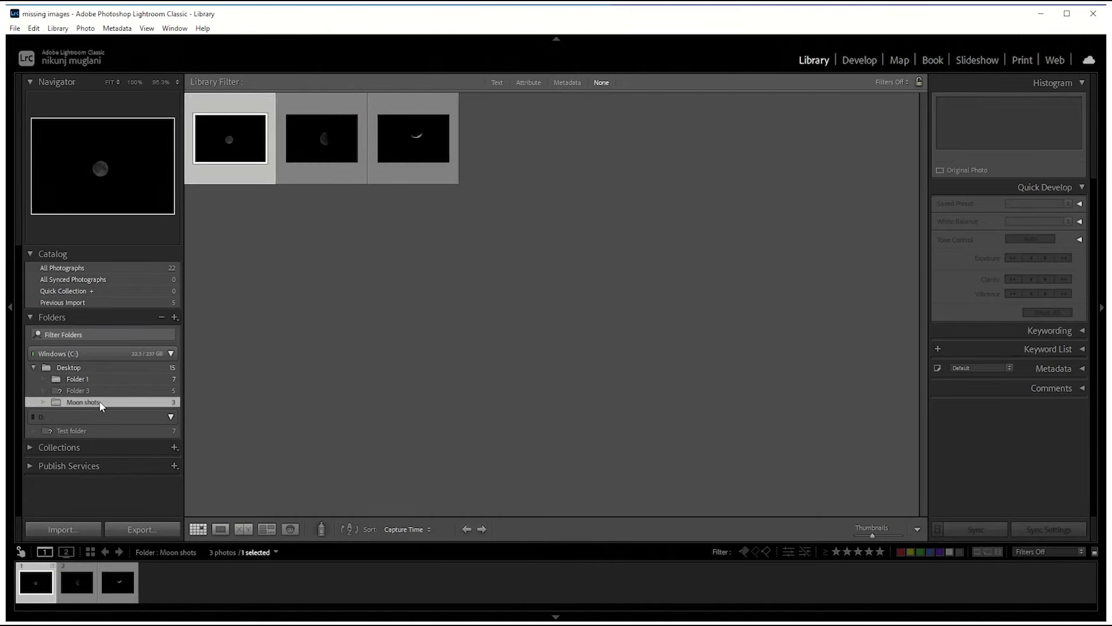
click(318, 154)
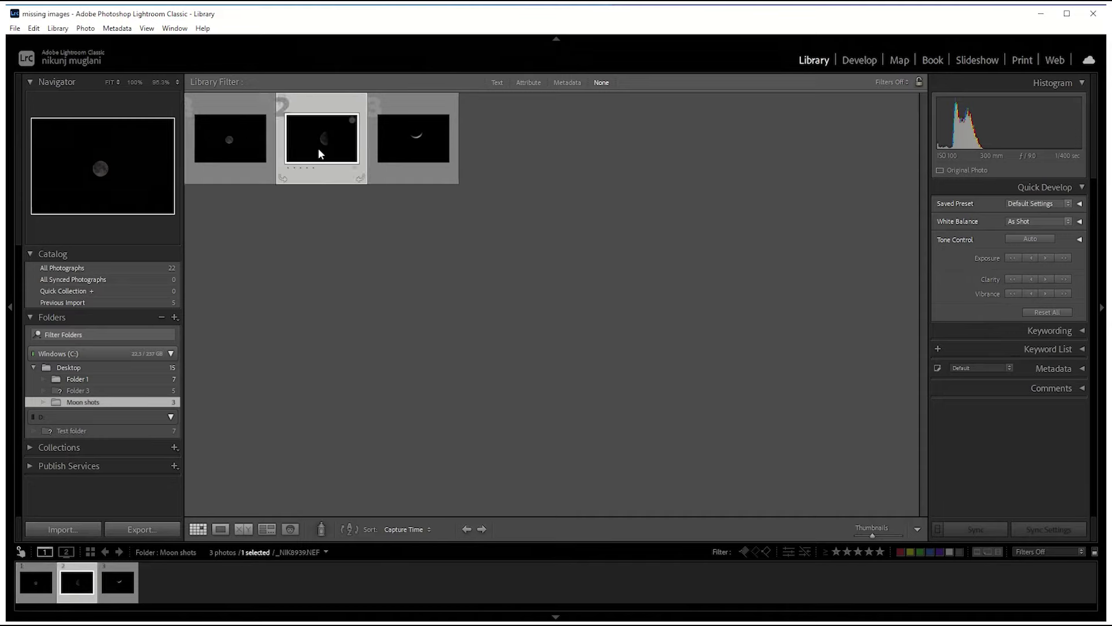
click(395, 158)
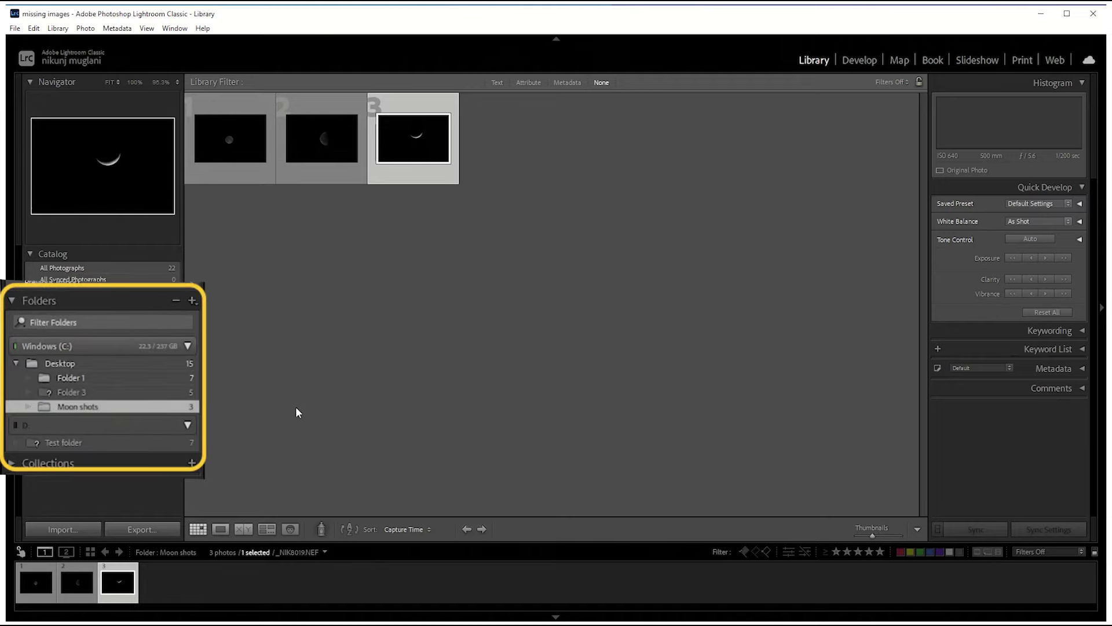
click(69, 368)
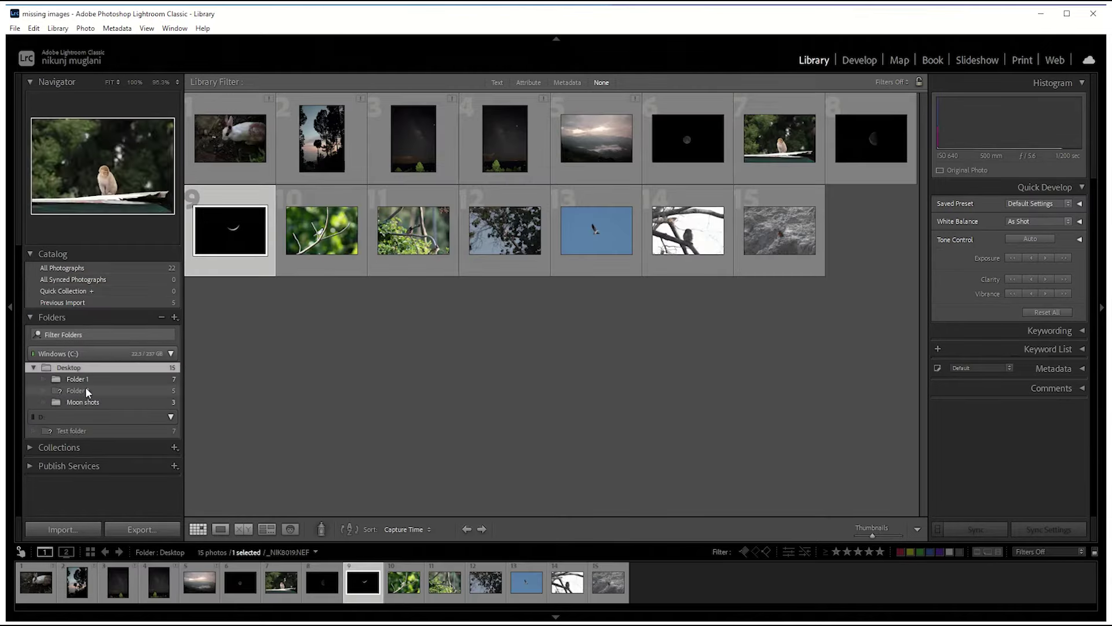
click(79, 390)
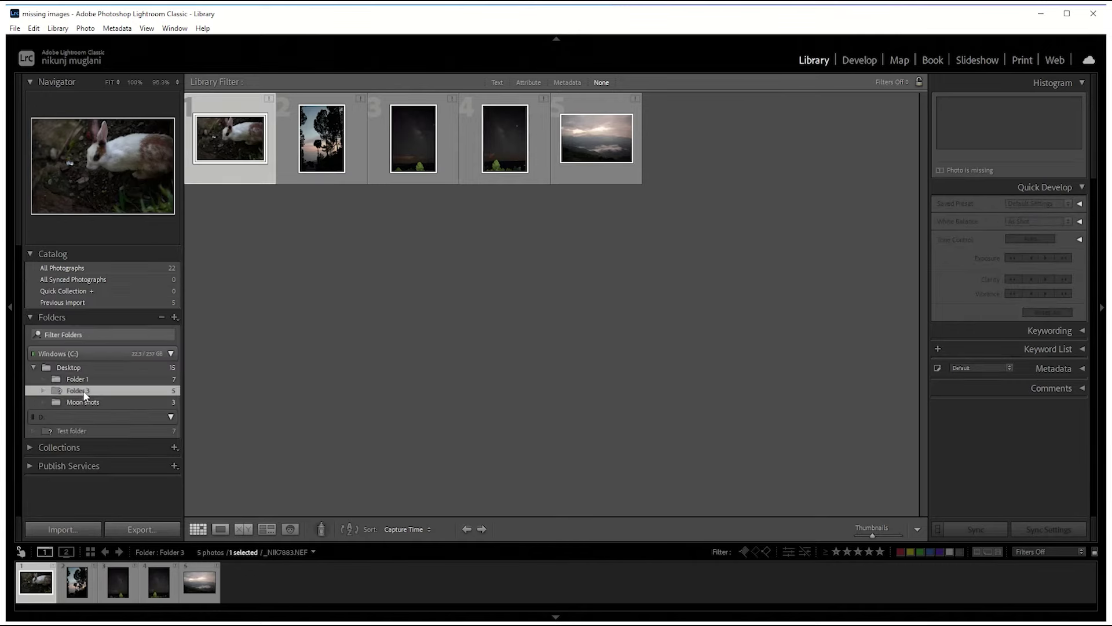
Use Find Missing Folder to relink Folder 3 to Desktop > Folder 2 > Folder 3.
right_click(84, 392)
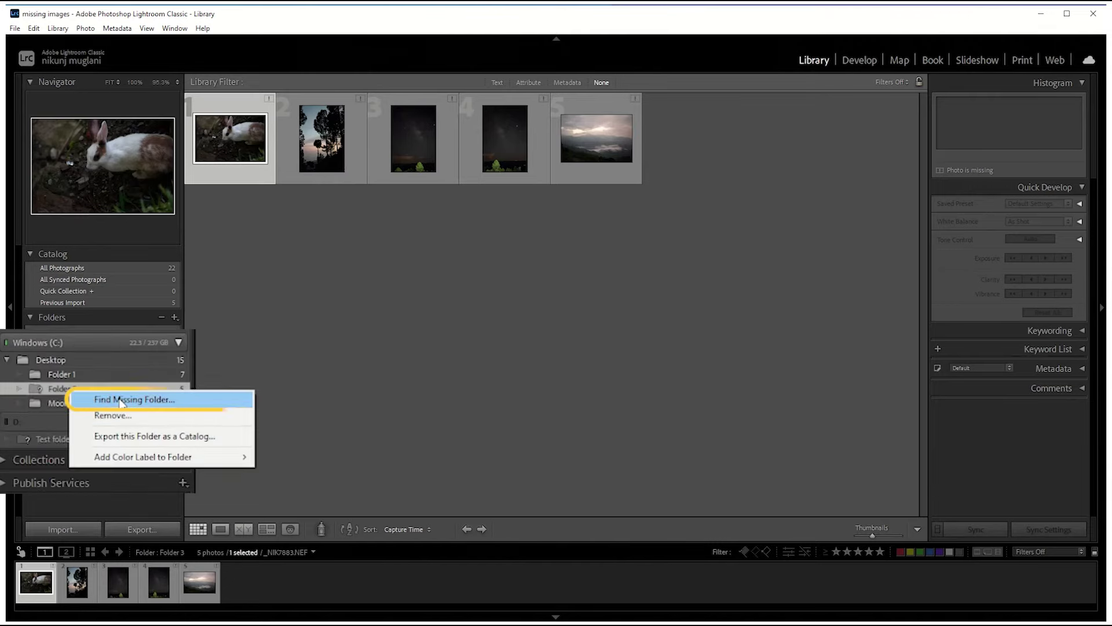
click(193, 401)
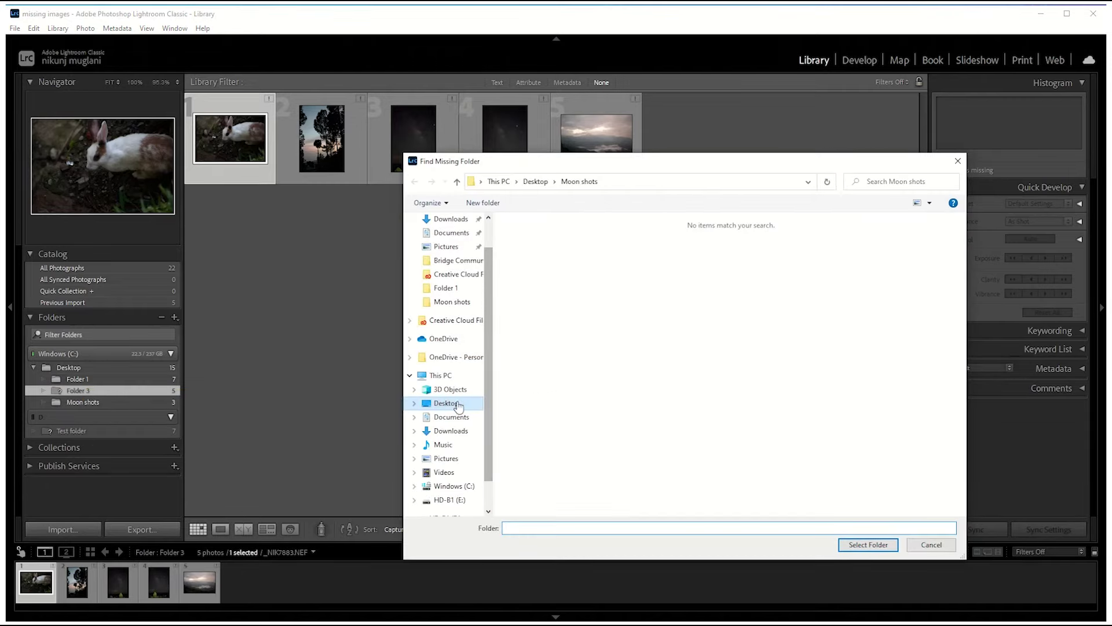
click(452, 403)
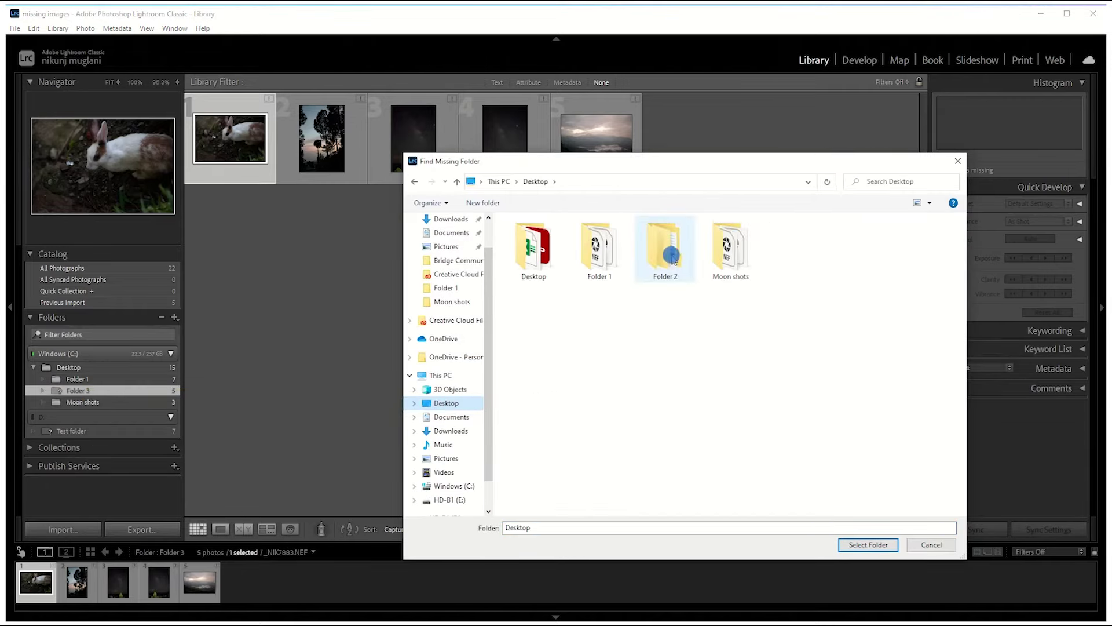
double_click(666, 248)
click(542, 242)
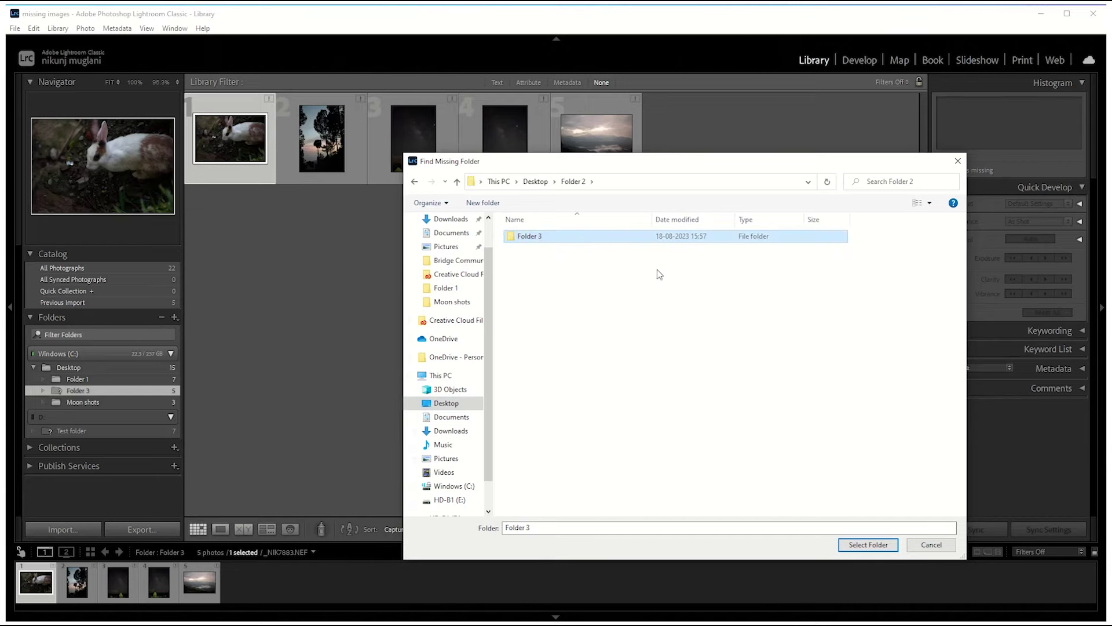
click(869, 553)
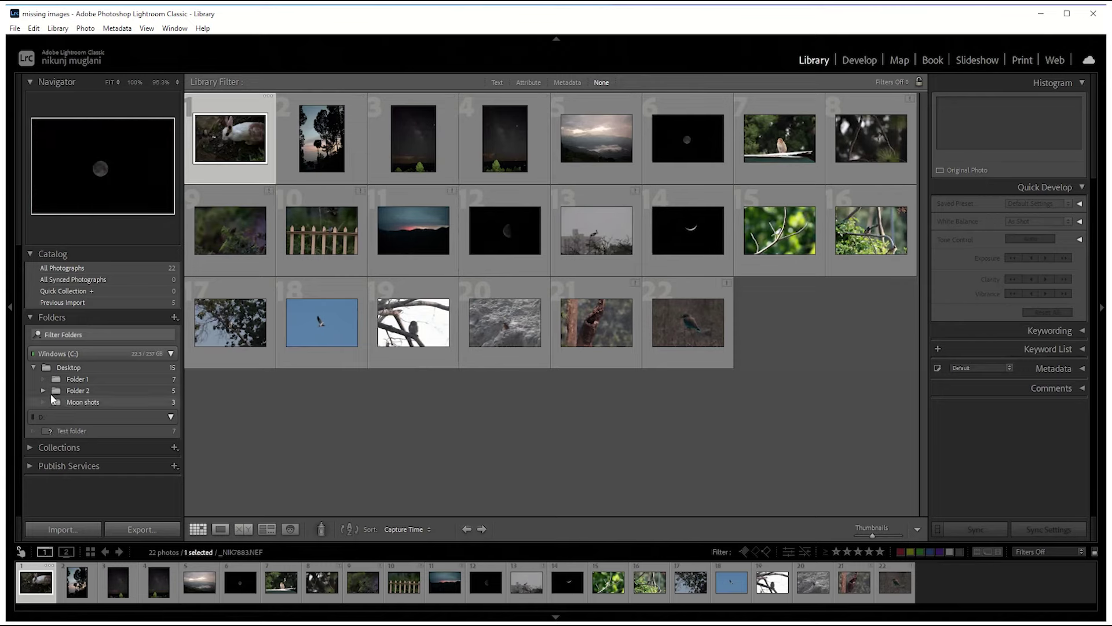
Expand Folder 2, view Folder 3, then show the missing Test folder's seven photos on D:.
click(42, 391)
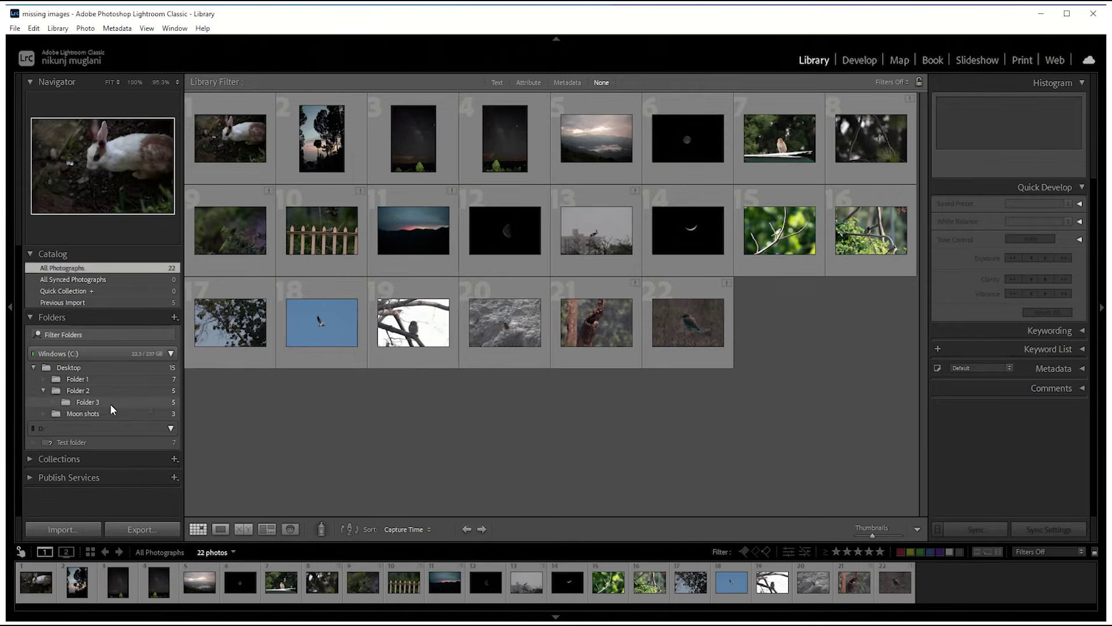
click(111, 404)
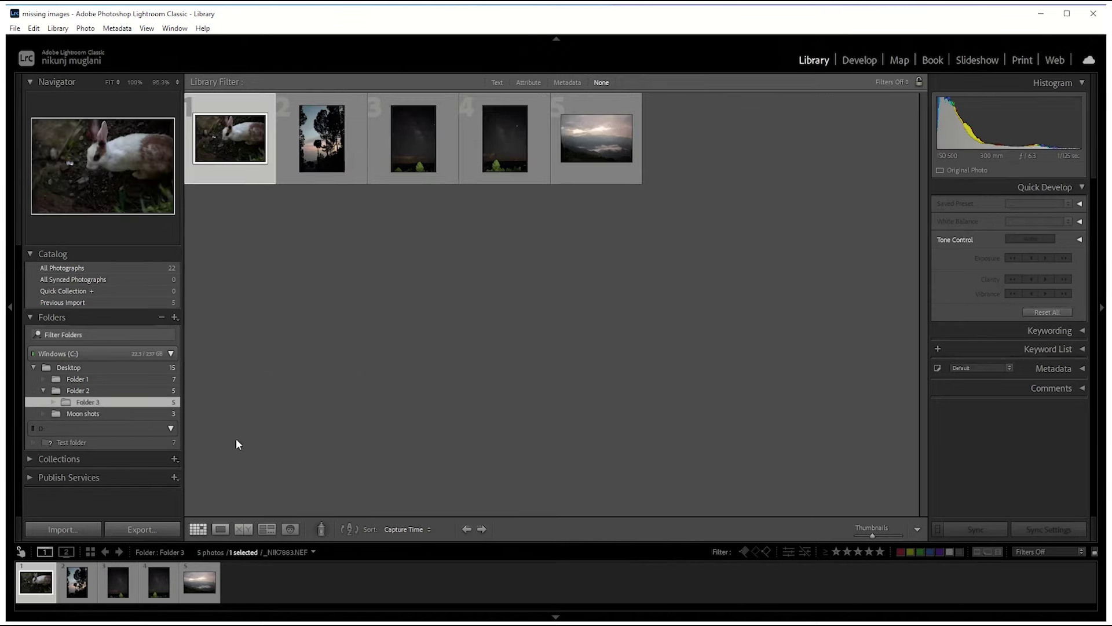
click(83, 442)
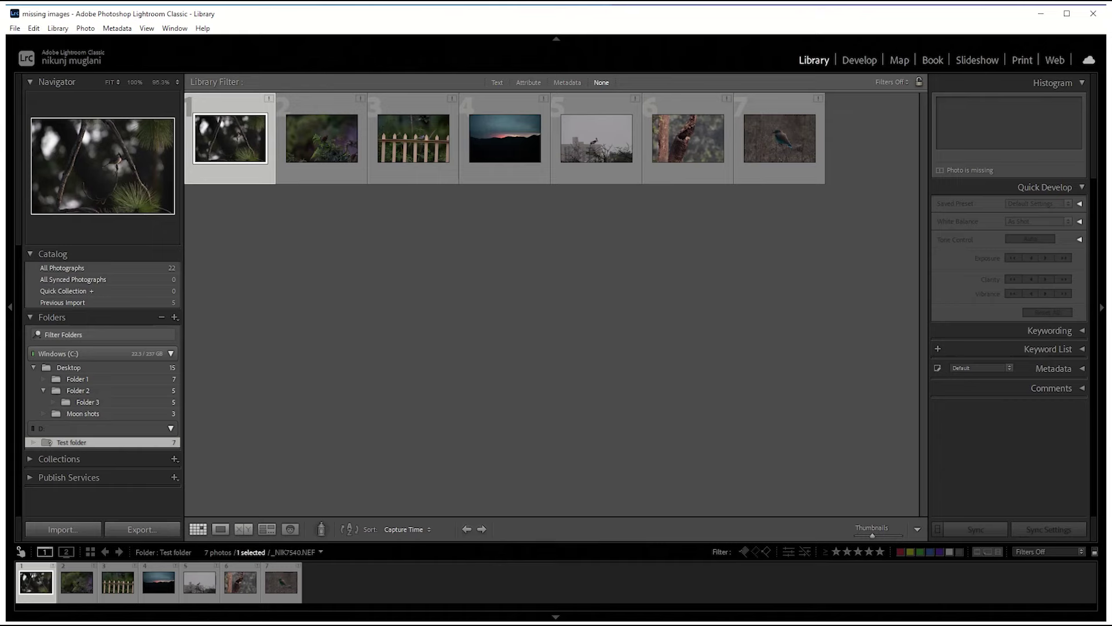
key(super+e)
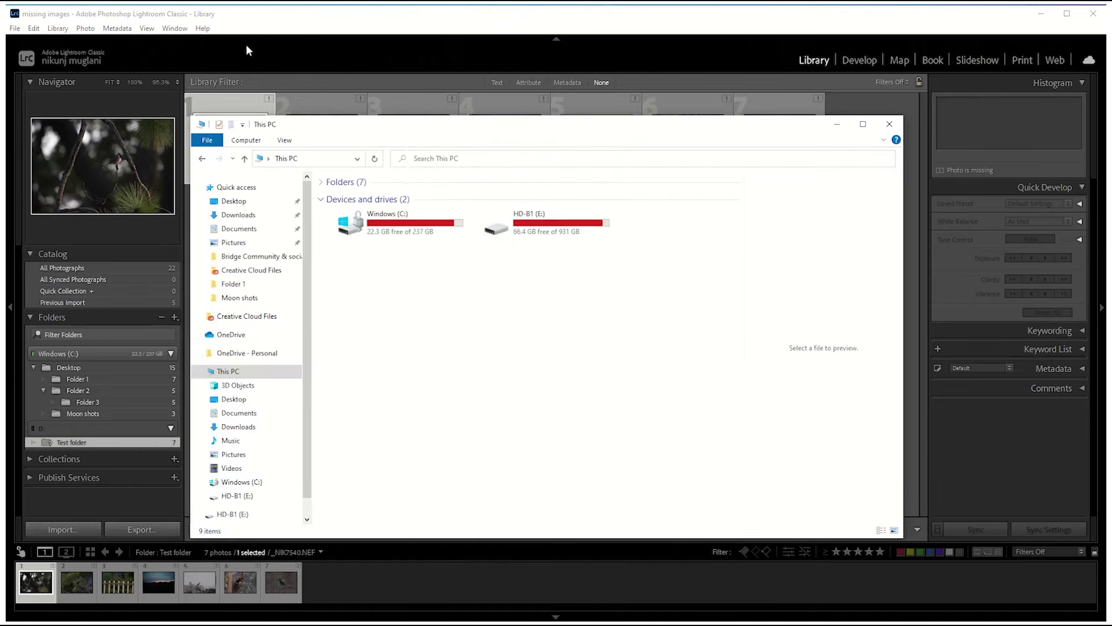
click(230, 18)
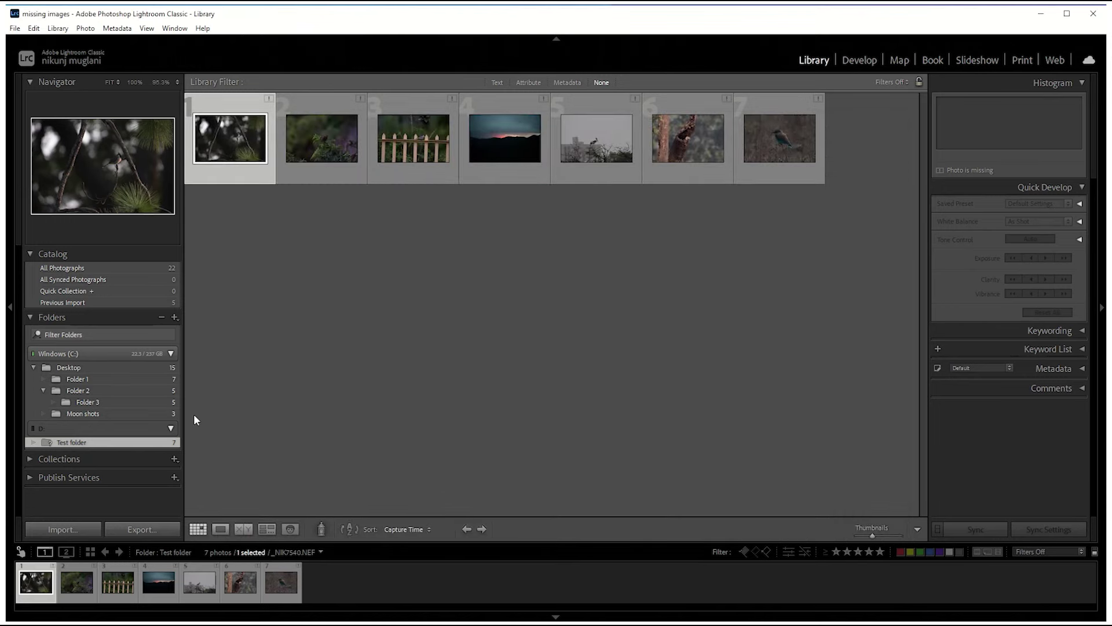
Choose Find Missing Folder from the missing Test folder's context menu.
right_click(68, 444)
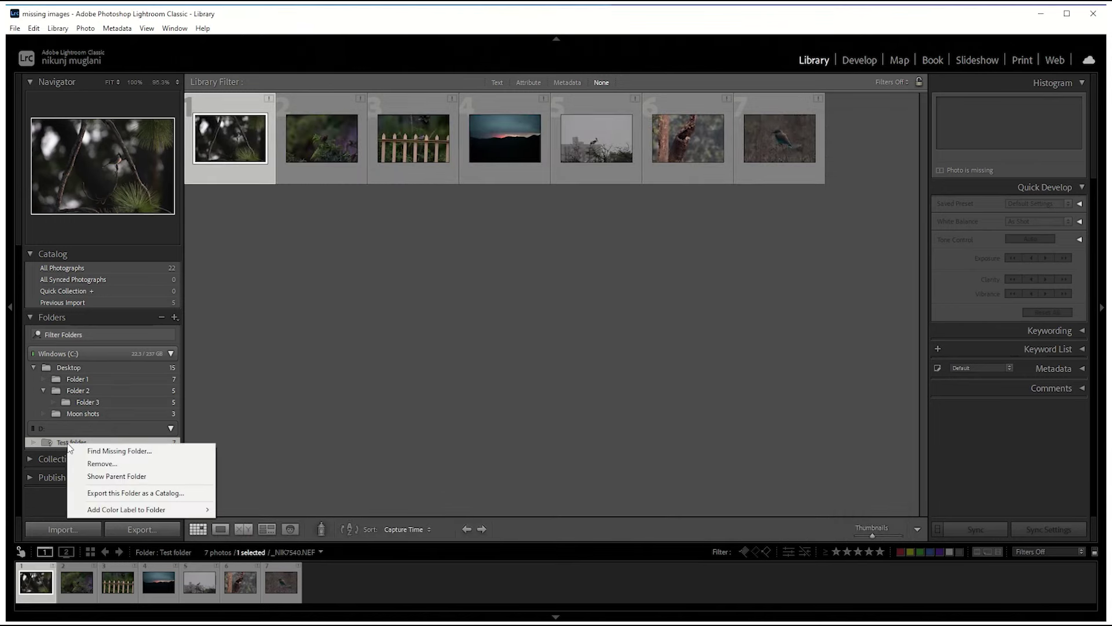
click(164, 451)
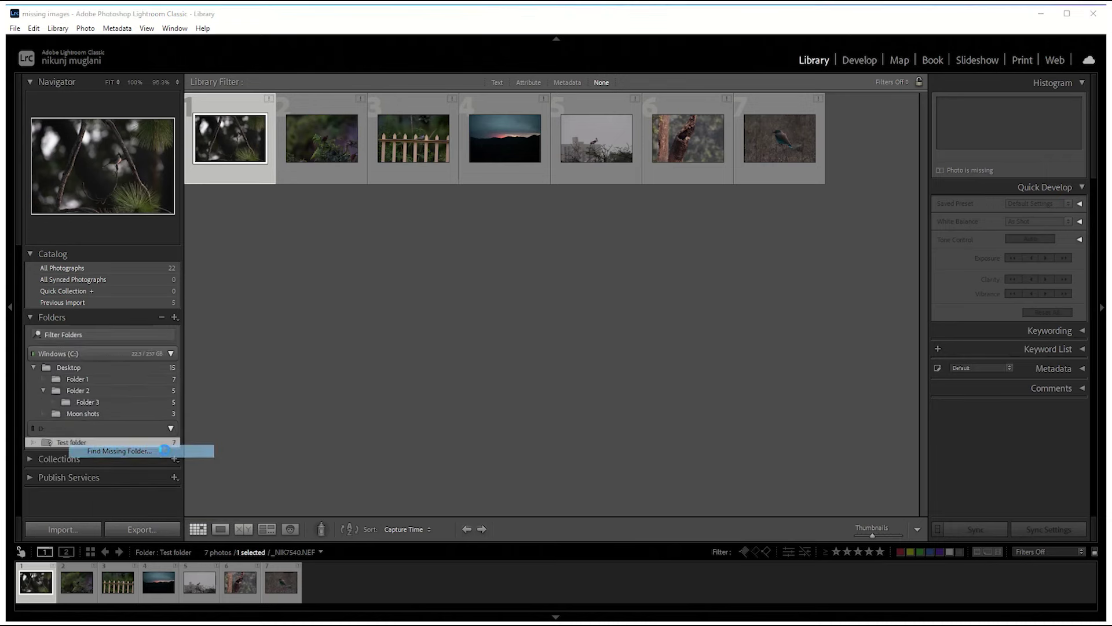